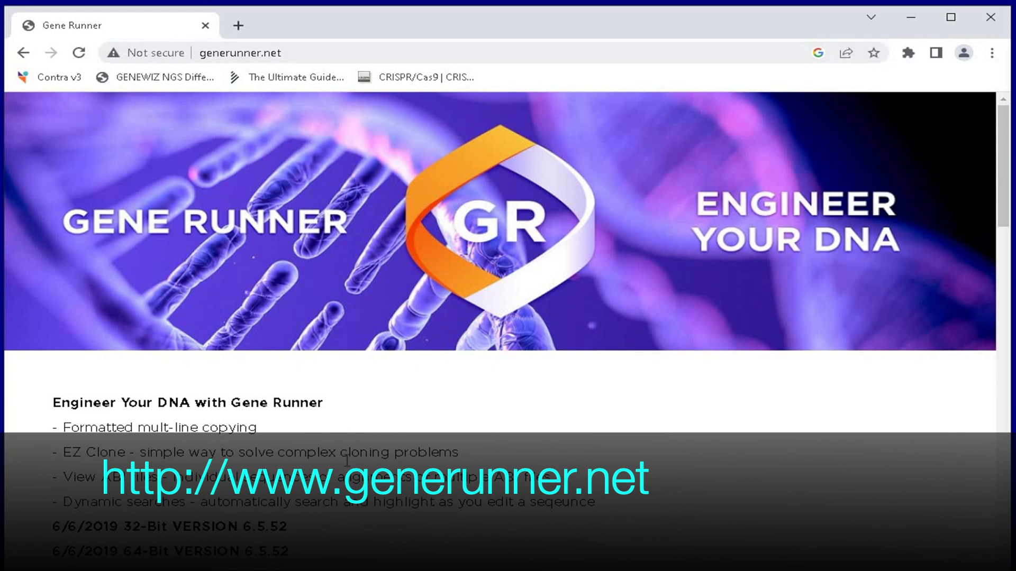
# - Download the 64-bit Gene Runner 6.5.52 installer (GeneRunnerx64.msi) from generunner.net
pyautogui.scroll(-3, 347, 488)
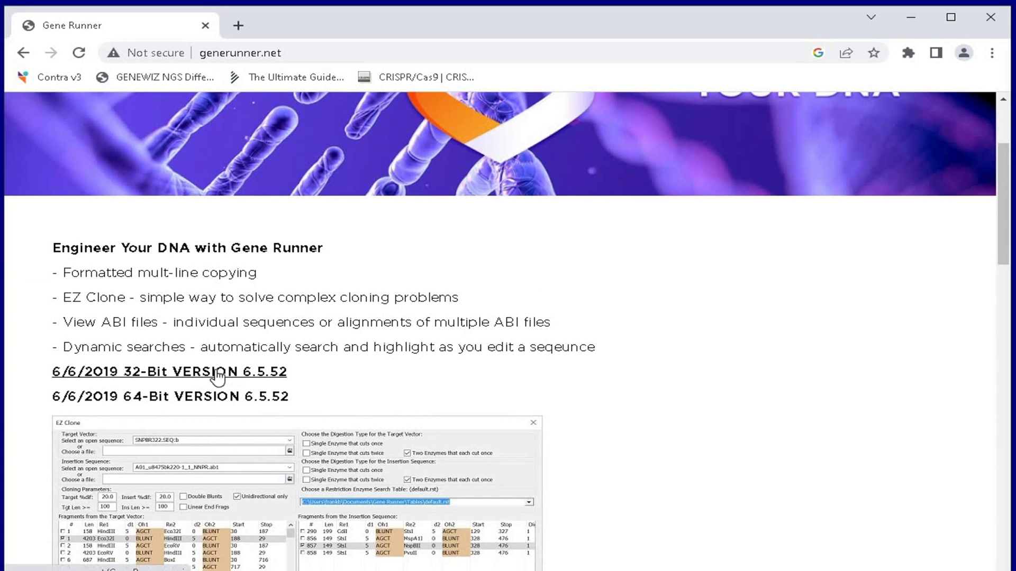
pyautogui.click(189, 401)
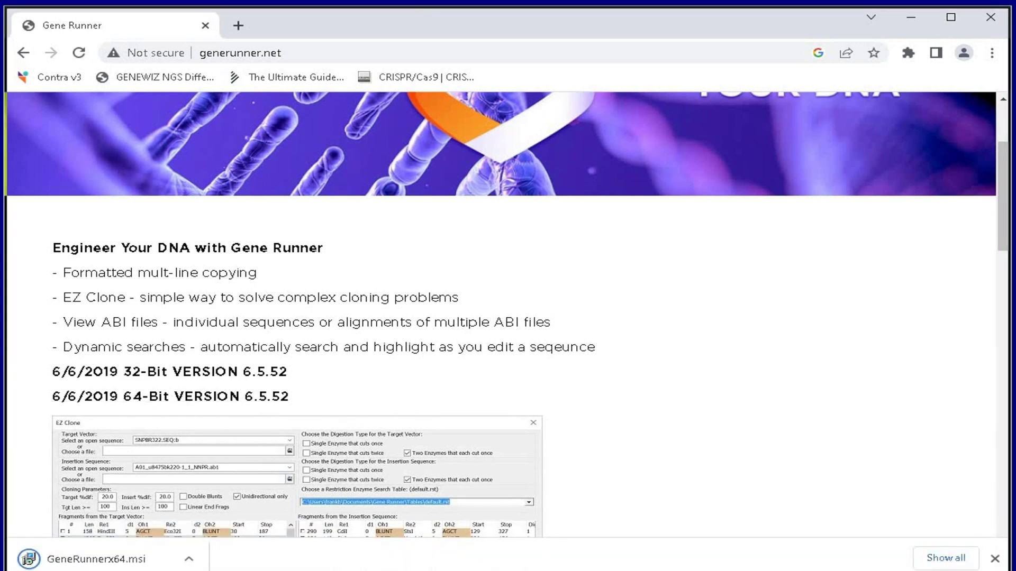
# - Install Gene Runner x64 from the downloaded .msi, finishing with the program set to launch
pyautogui.rightClick(235, 190)
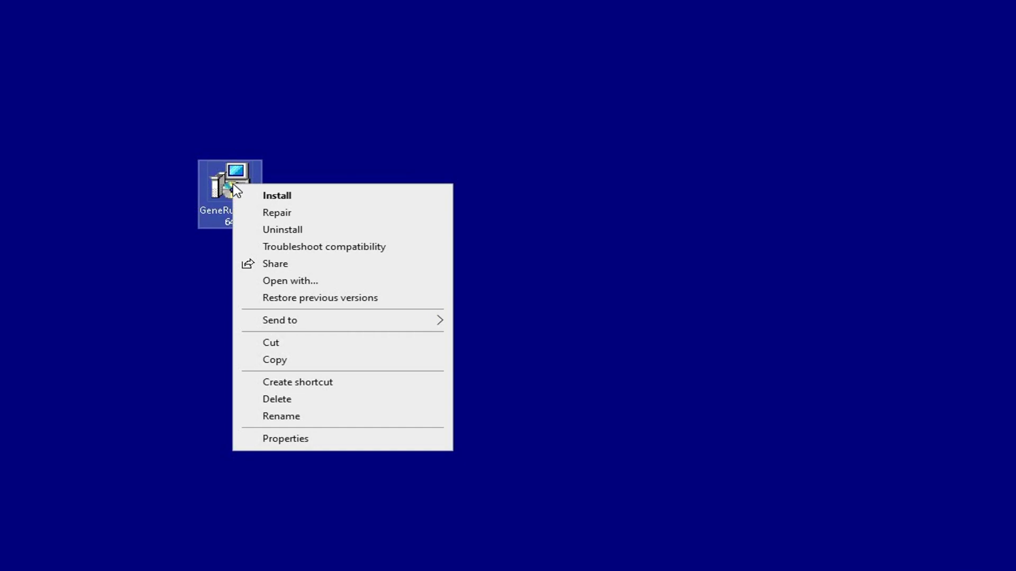
pyautogui.click(276, 195)
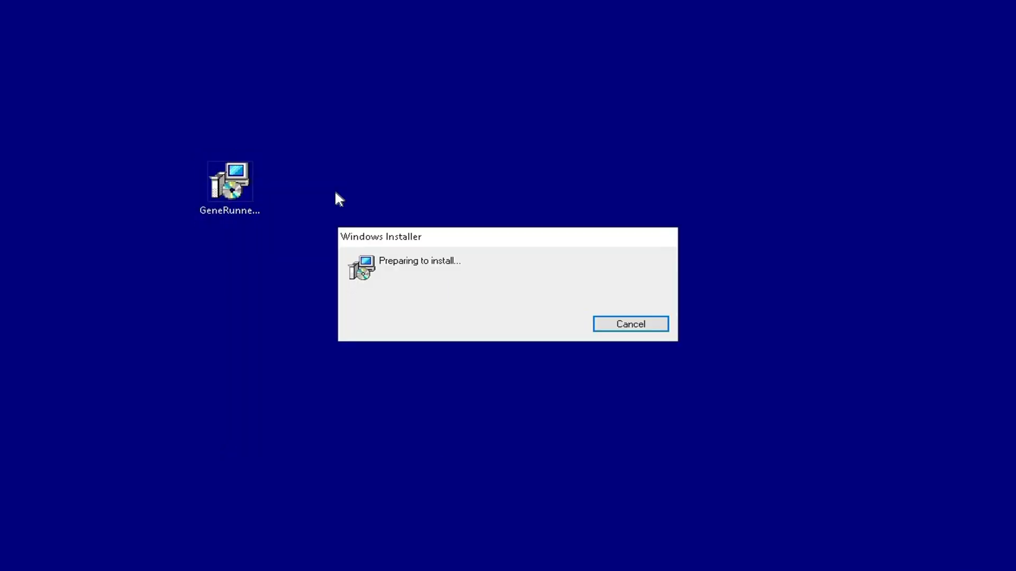
pyautogui.click(616, 415)
pyautogui.click(622, 416)
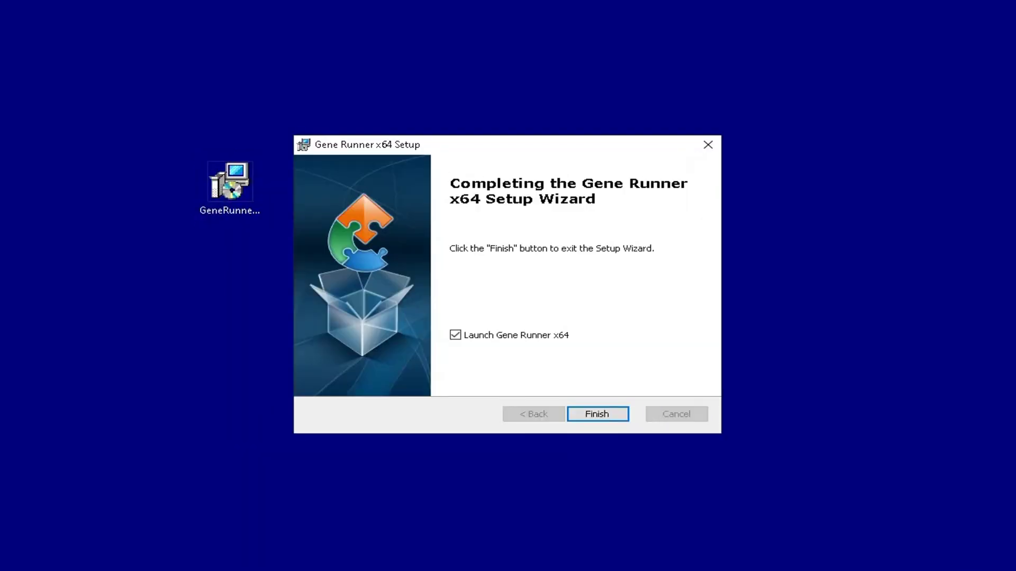
pyautogui.click(623, 414)
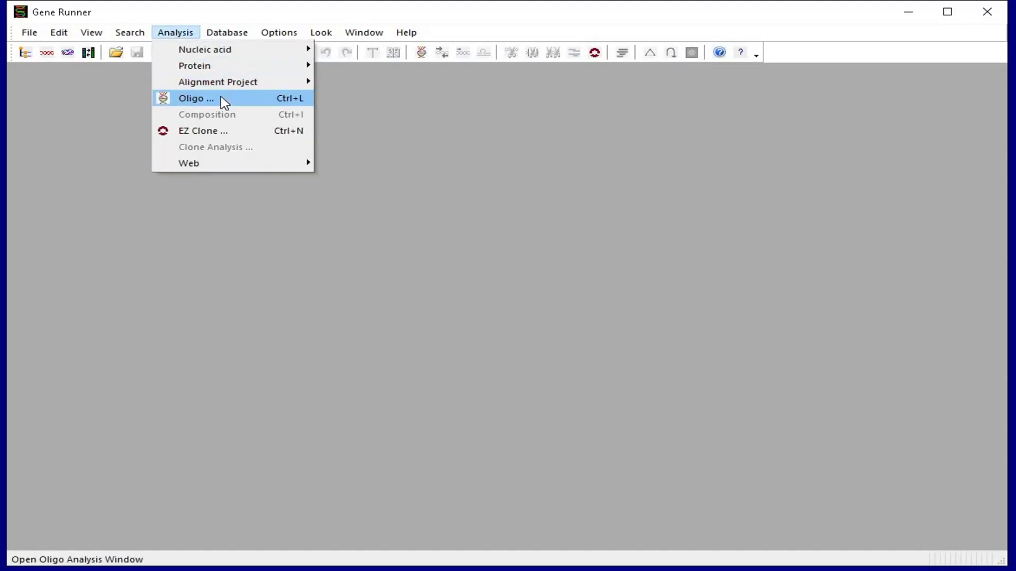
# - Start an Oligo analysis and paste in the primer TAGGCTGATTTGGTTGGTGTCT
pyautogui.click(280, 103)
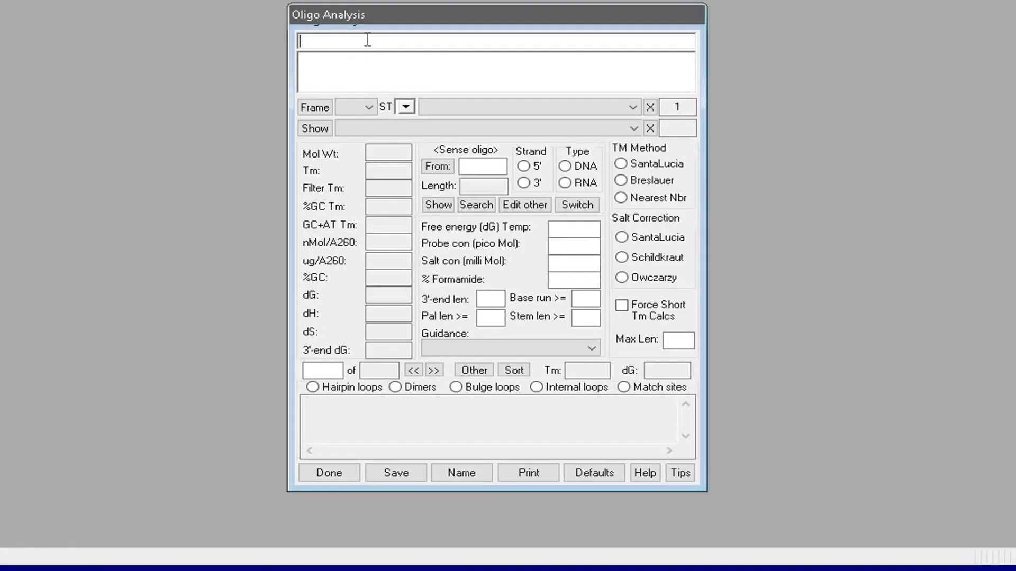
pyautogui.rightClick(392, 101)
pyautogui.click(441, 51)
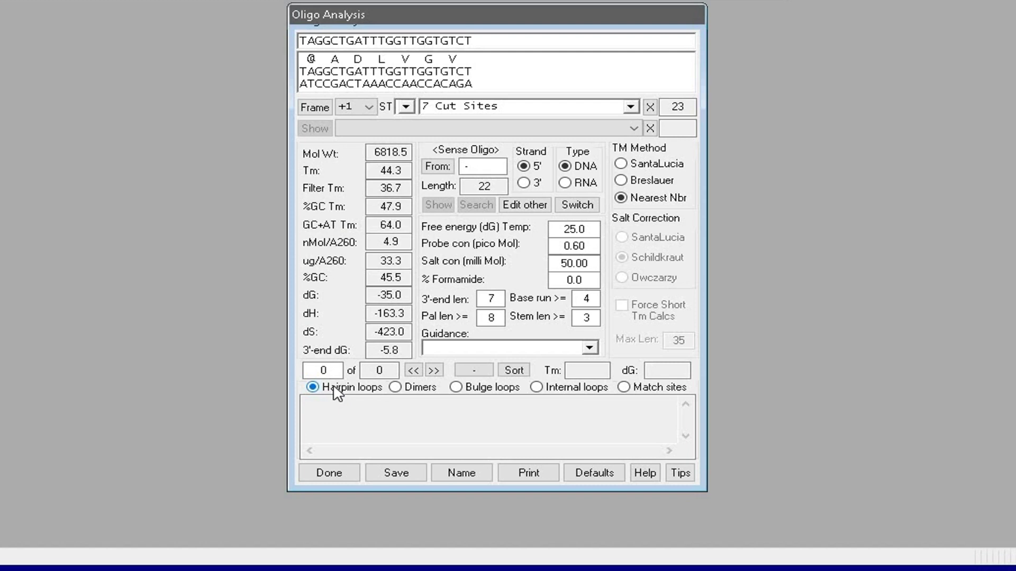
# - Show the primer's dimer, bulge loop and internal loop results
pyautogui.click(396, 388)
pyautogui.click(456, 388)
pyautogui.click(536, 388)
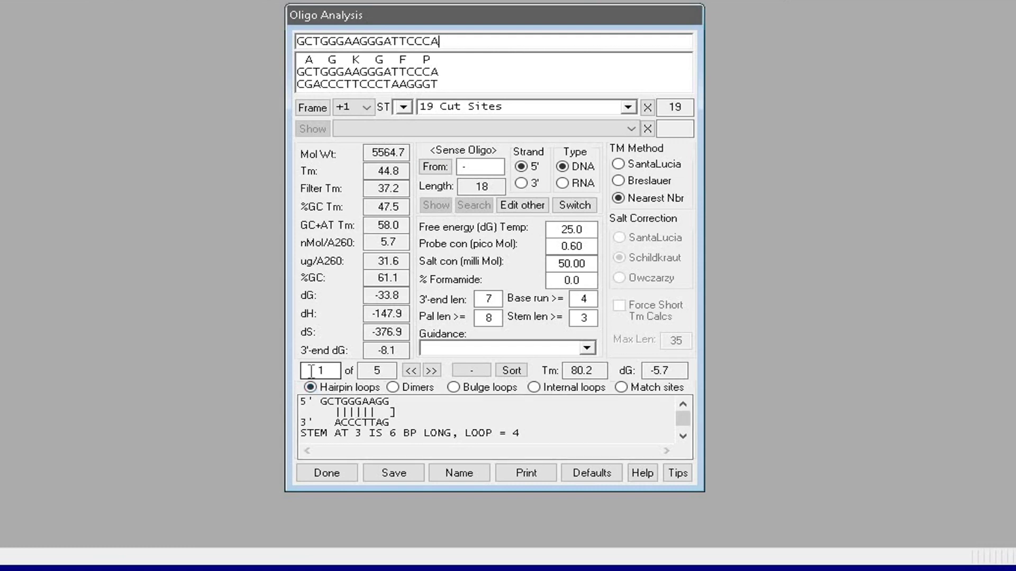
# - Step through all five hairpins of GCTGGGAAGGGATTCCCA and return to the first
pyautogui.moveTo(371, 371); pyautogui.dragTo(382, 372)
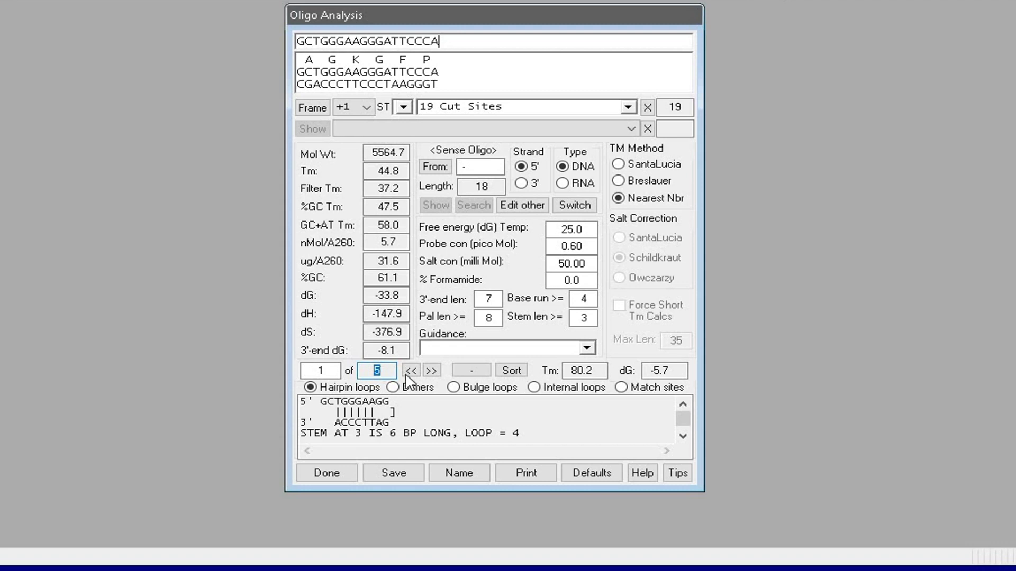
pyautogui.click(431, 371)
pyautogui.click(431, 371)
pyautogui.click(432, 371)
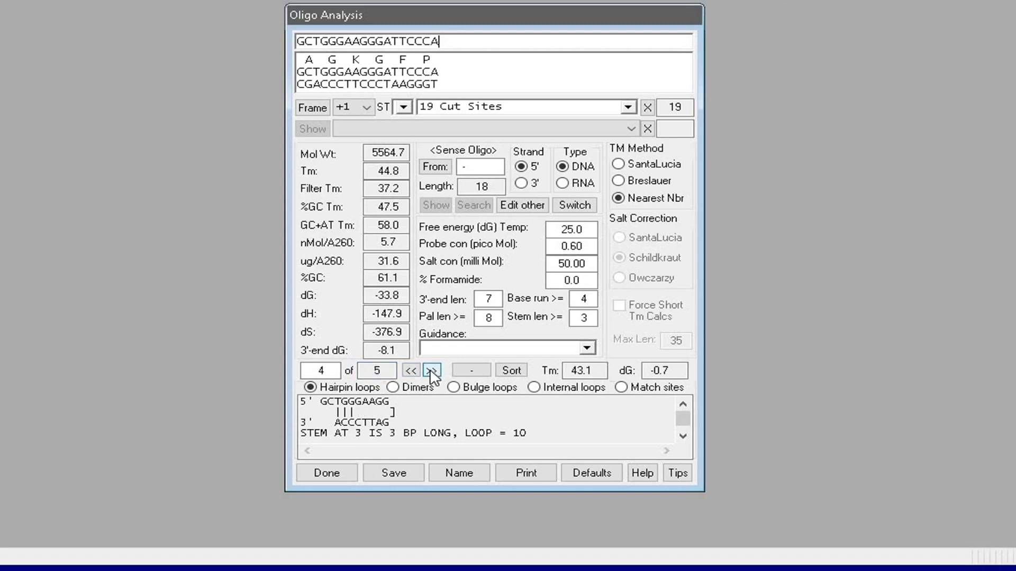
pyautogui.click(431, 371)
pyautogui.click(411, 371)
pyautogui.click(411, 371)
pyautogui.click(411, 371)
pyautogui.click(411, 371)
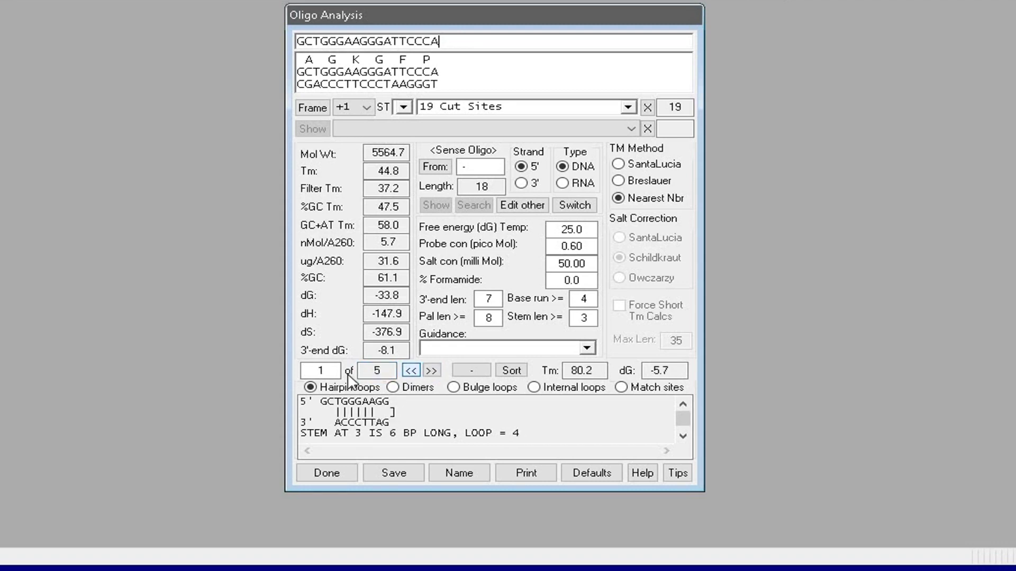
pyautogui.click(332, 423)
# - Highlight hairpin Tm values 80.2 and 92.3, then mark the CCC stem on the fifth hairpin
pyautogui.moveTo(572, 372); pyautogui.dragTo(599, 372)
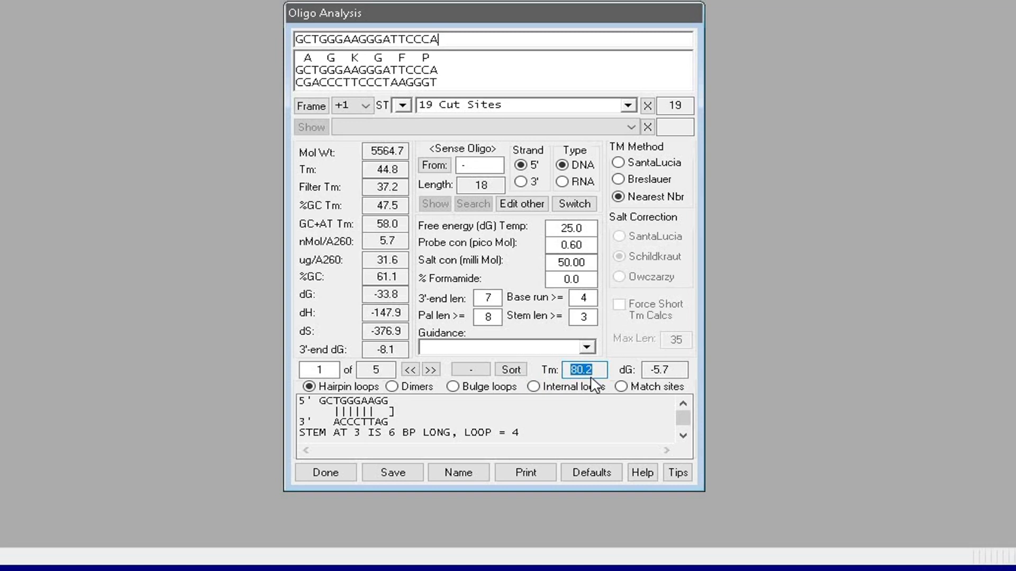
pyautogui.click(431, 370)
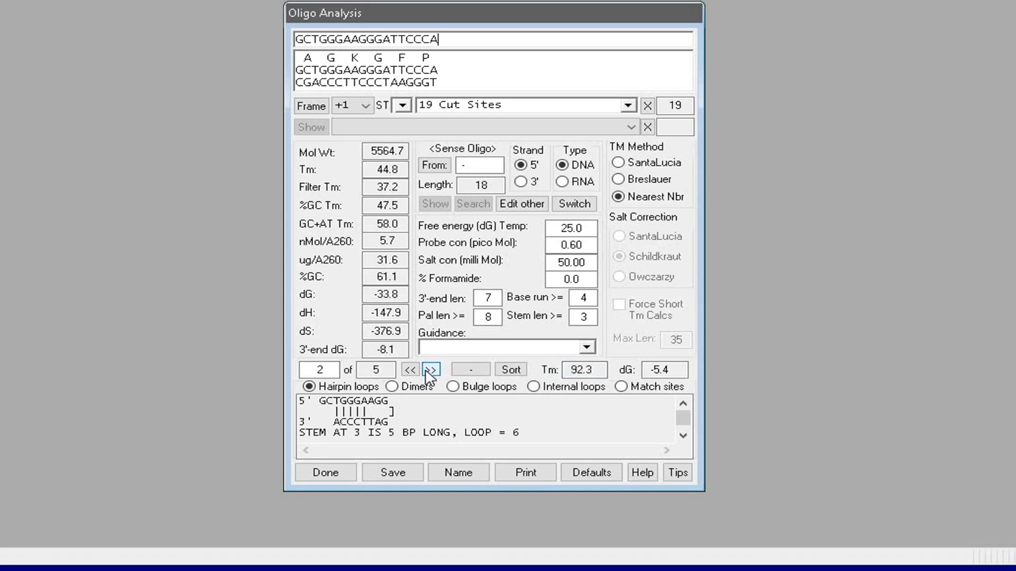
pyautogui.doubleClick(581, 370)
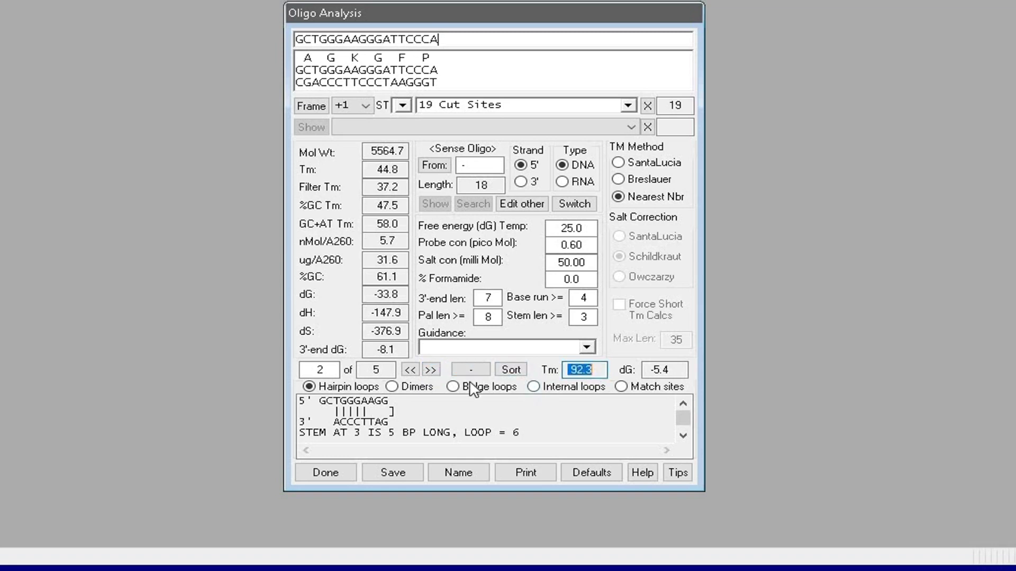
pyautogui.click(429, 369)
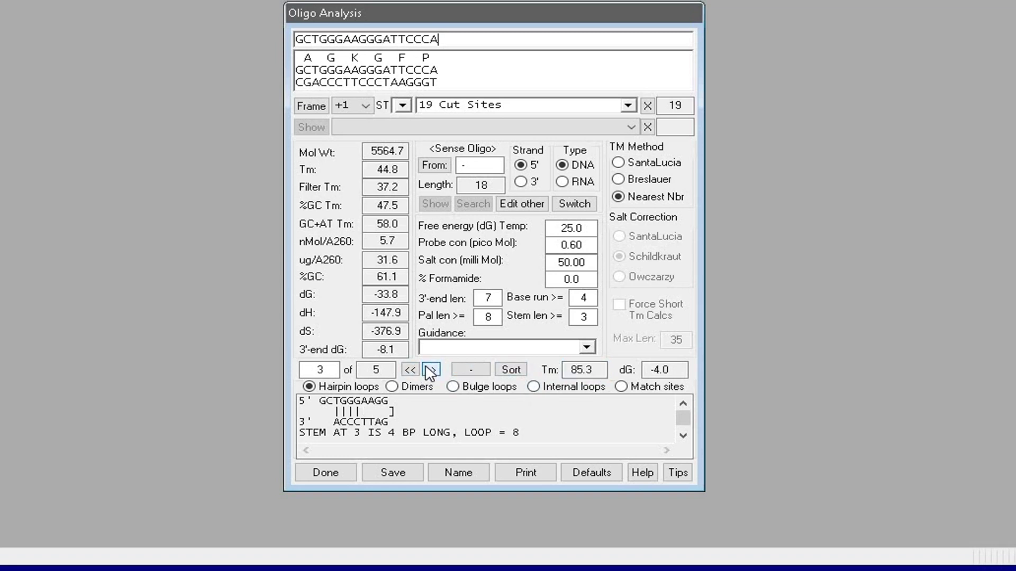
pyautogui.click(430, 370)
pyautogui.click(431, 370)
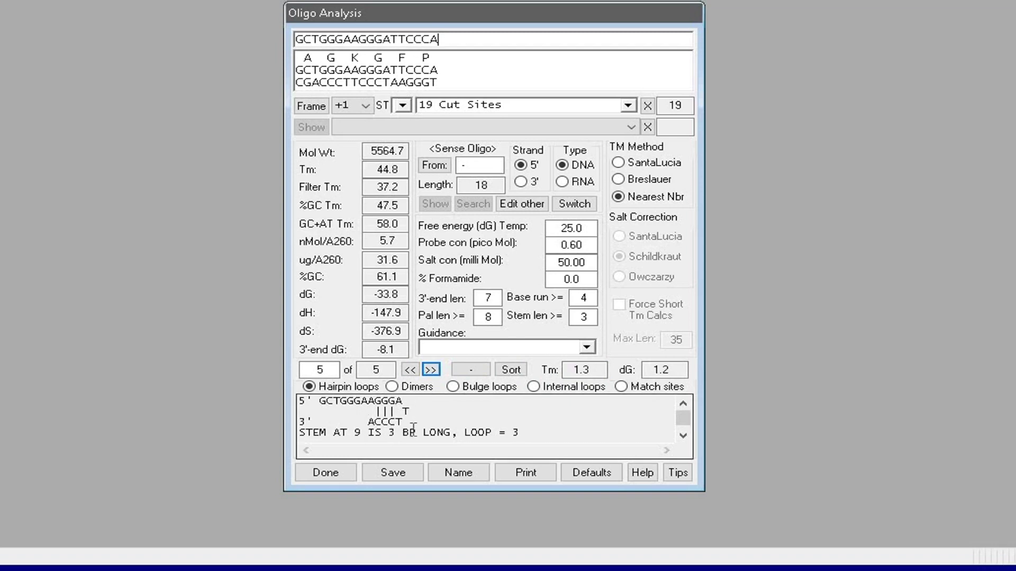
pyautogui.moveTo(397, 422); pyautogui.dragTo(378, 419)
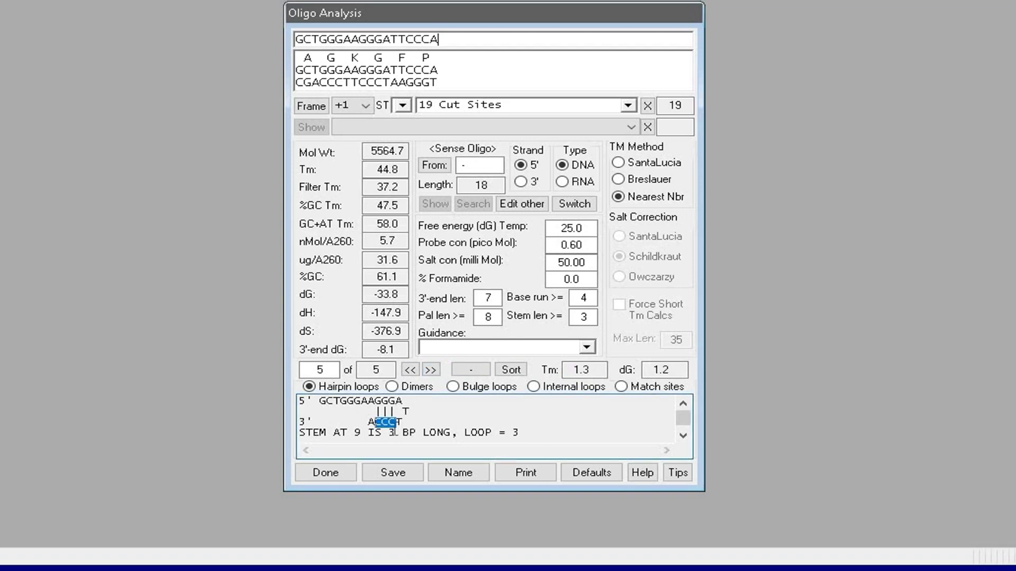
# - Review the dimer, bulge loop, internal loop and match site results for GCTGGGAAGGGATTCCCA
pyautogui.click(421, 388)
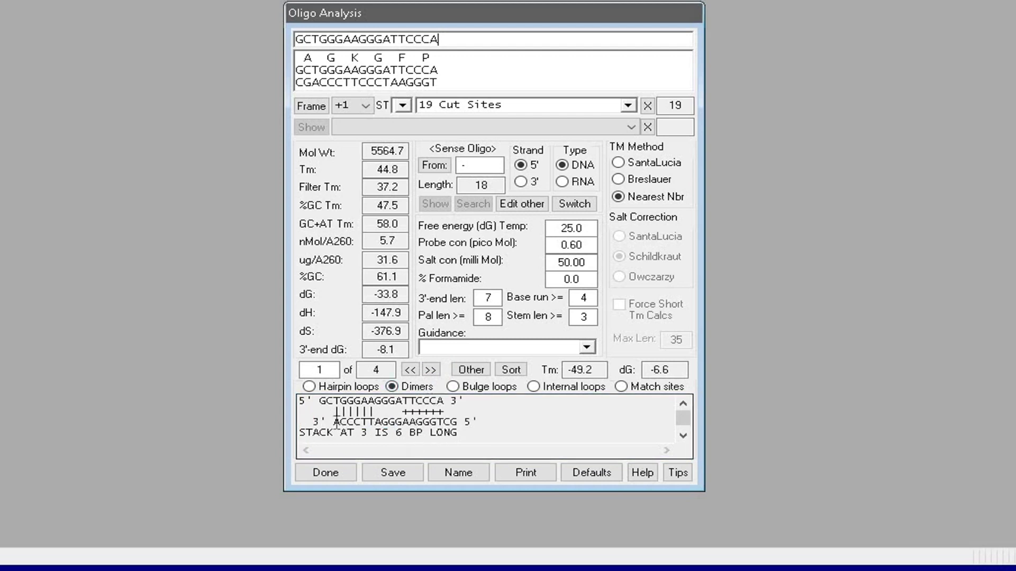
pyautogui.click(431, 370)
pyautogui.click(452, 386)
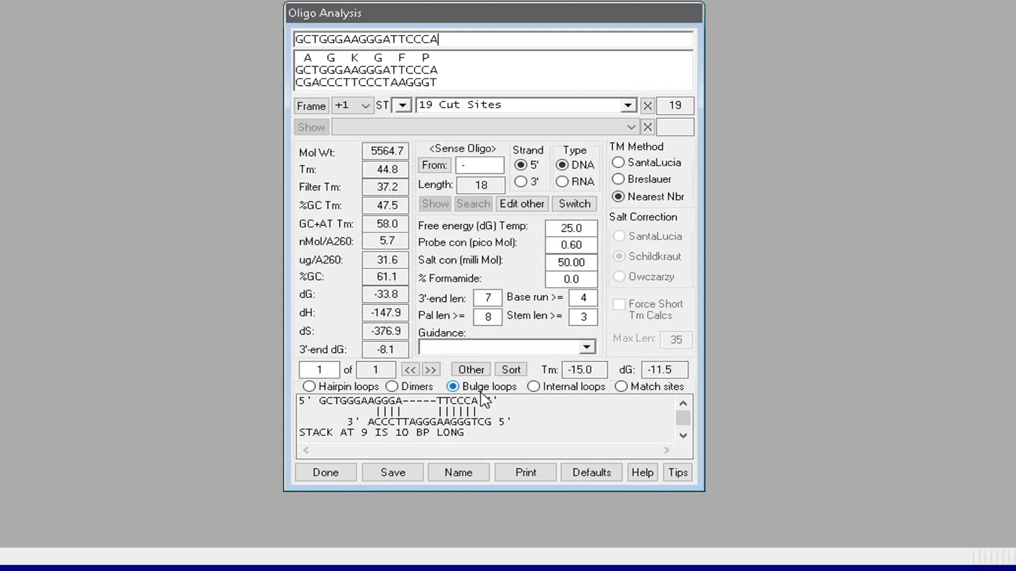
pyautogui.click(564, 388)
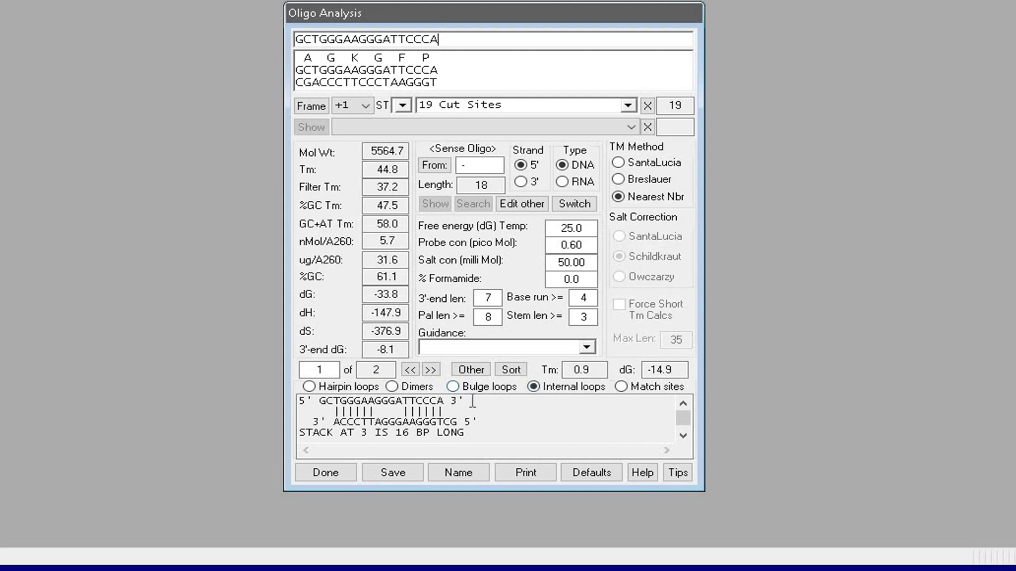
pyautogui.click(534, 386)
pyautogui.click(621, 386)
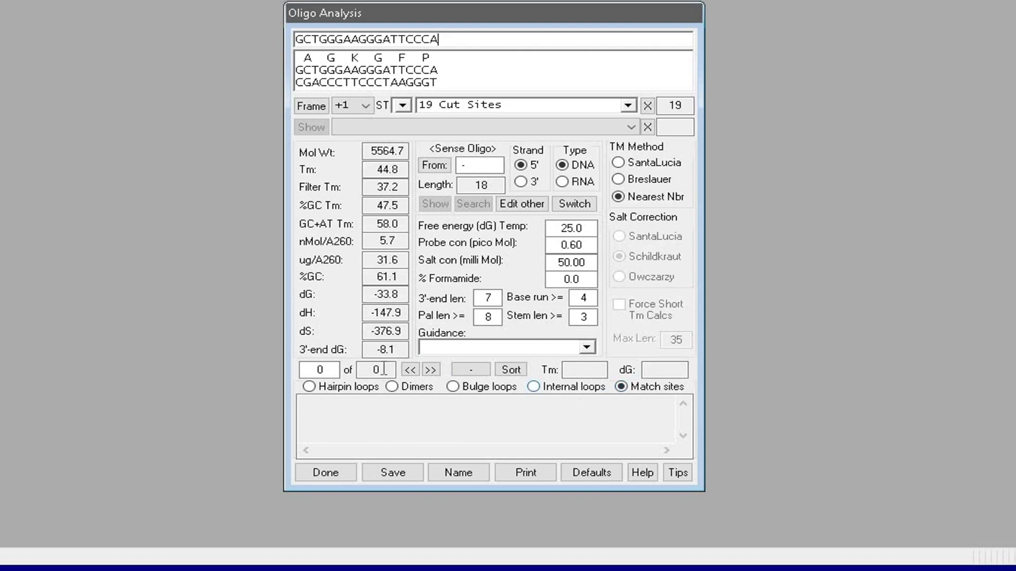
# - Go back to the hairpin results and step back to hairpin 1 of 5
pyautogui.click(363, 391)
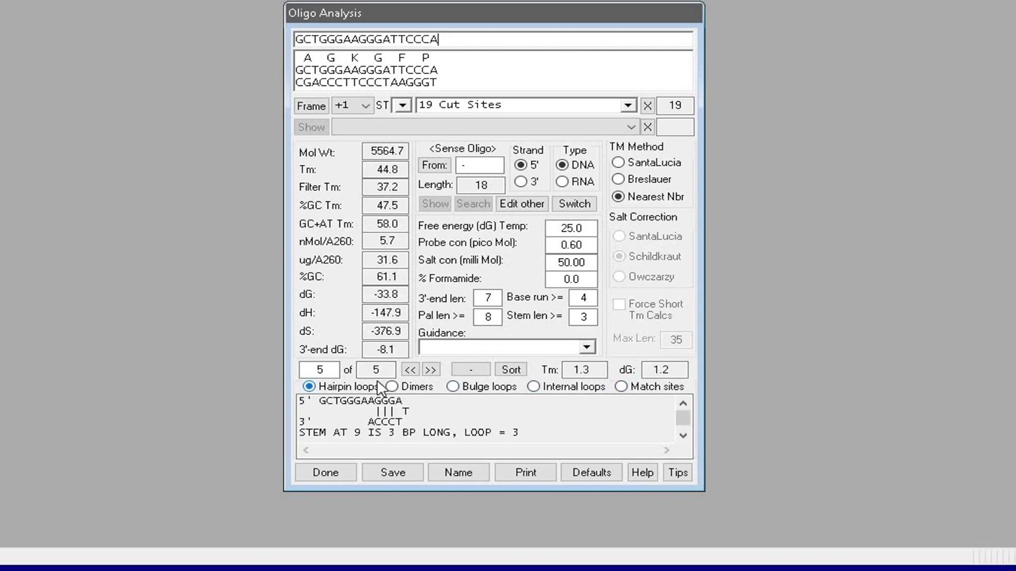
pyautogui.click(411, 369)
pyautogui.click(410, 370)
pyautogui.click(410, 370)
pyautogui.click(409, 370)
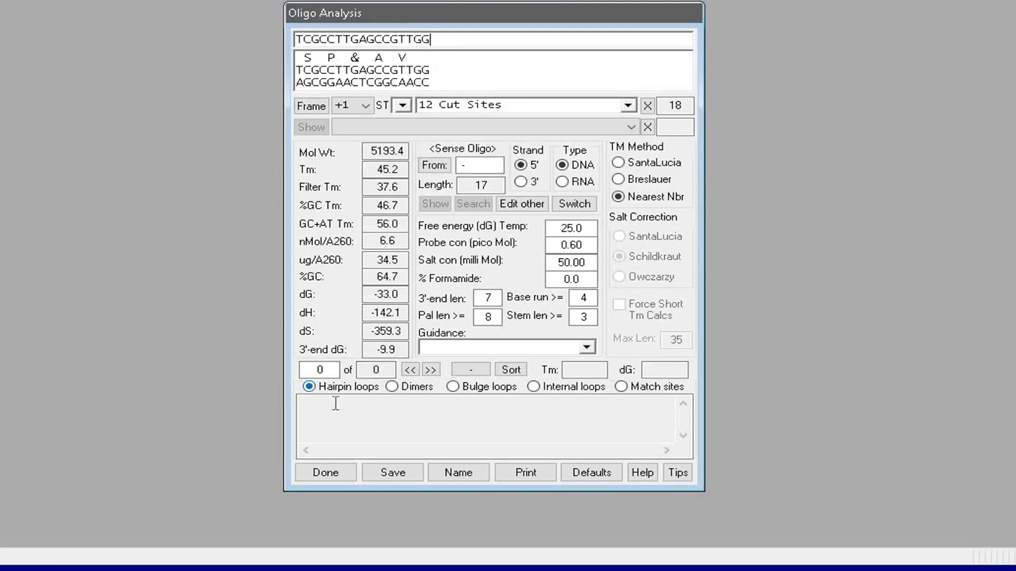
# - Show the dimer, bulge loop, internal loop and match site results for TCGCCTTGAGCCGTTGG
pyautogui.click(412, 388)
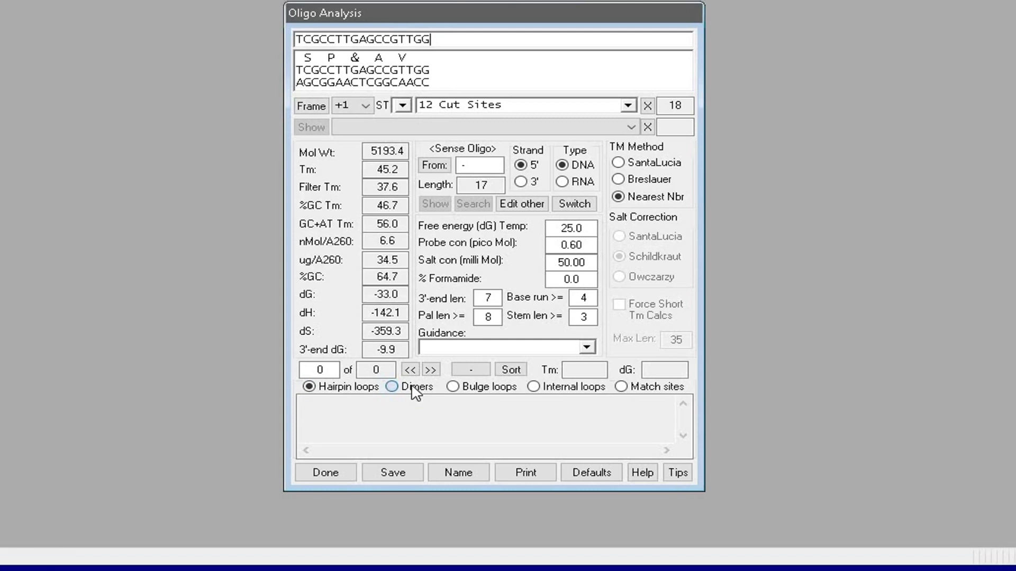
pyautogui.click(473, 390)
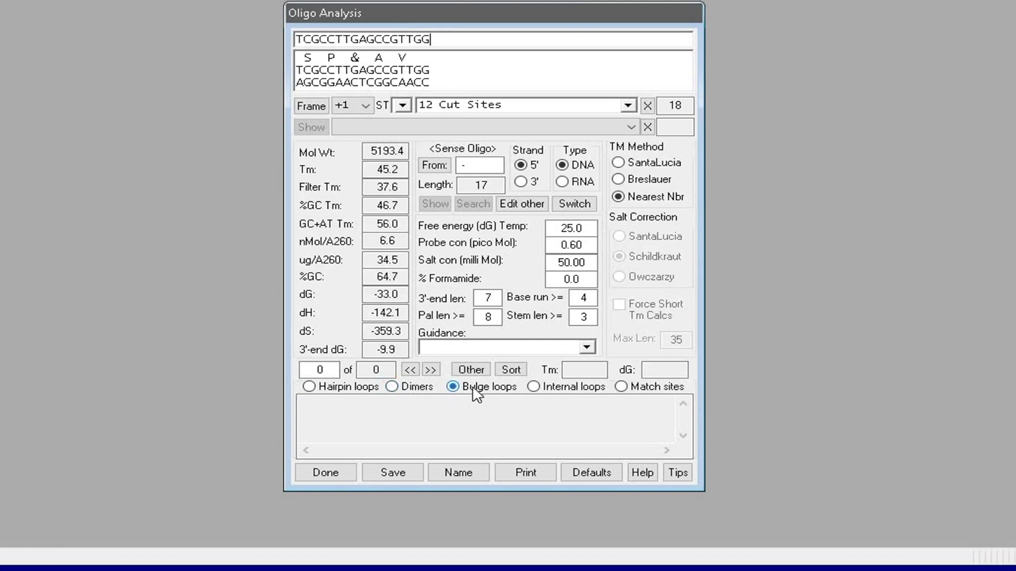
pyautogui.click(582, 390)
pyautogui.click(621, 387)
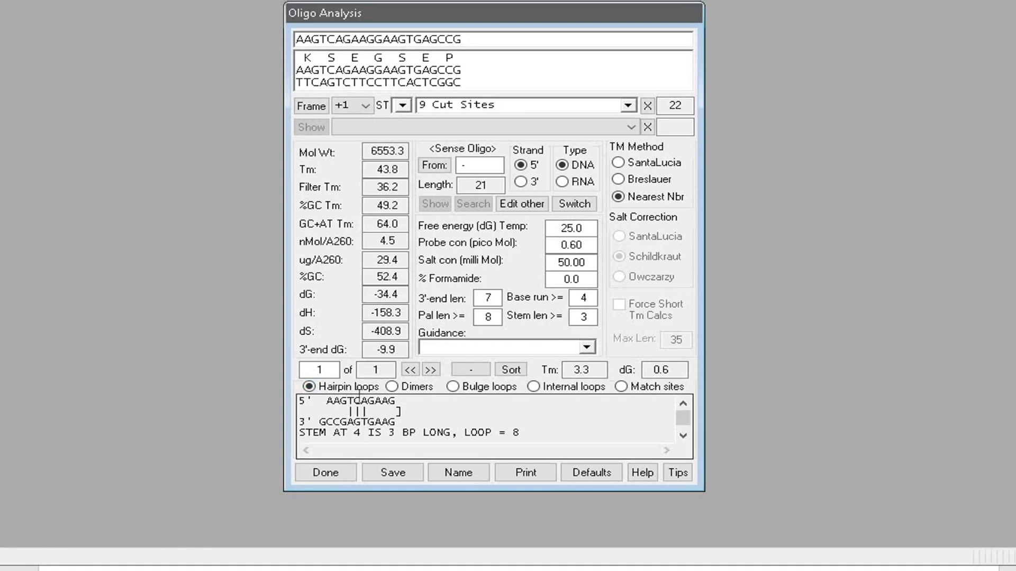
# - Mark the TCA stem and the 3.3 Tm of the single hairpin, then show dimer results
pyautogui.moveTo(348, 401); pyautogui.dragTo(368, 401)
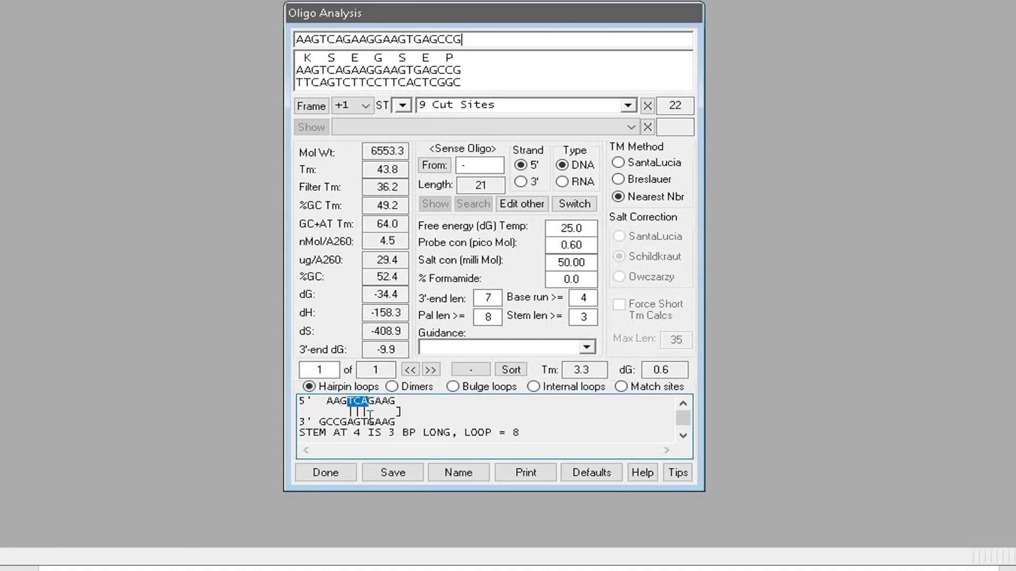
pyautogui.click(418, 403)
pyautogui.moveTo(574, 370); pyautogui.dragTo(596, 370)
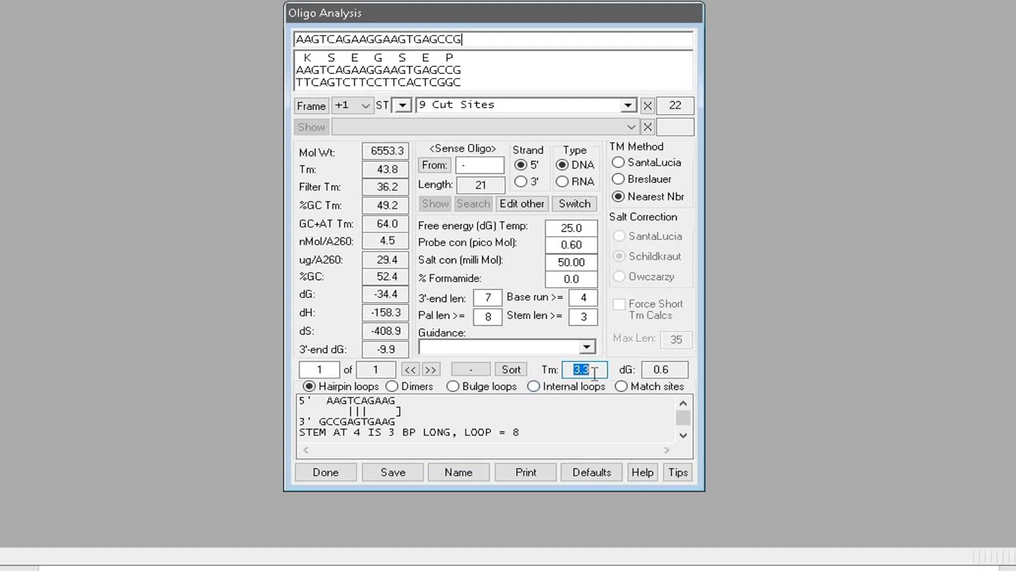
pyautogui.click(601, 372)
pyautogui.click(416, 388)
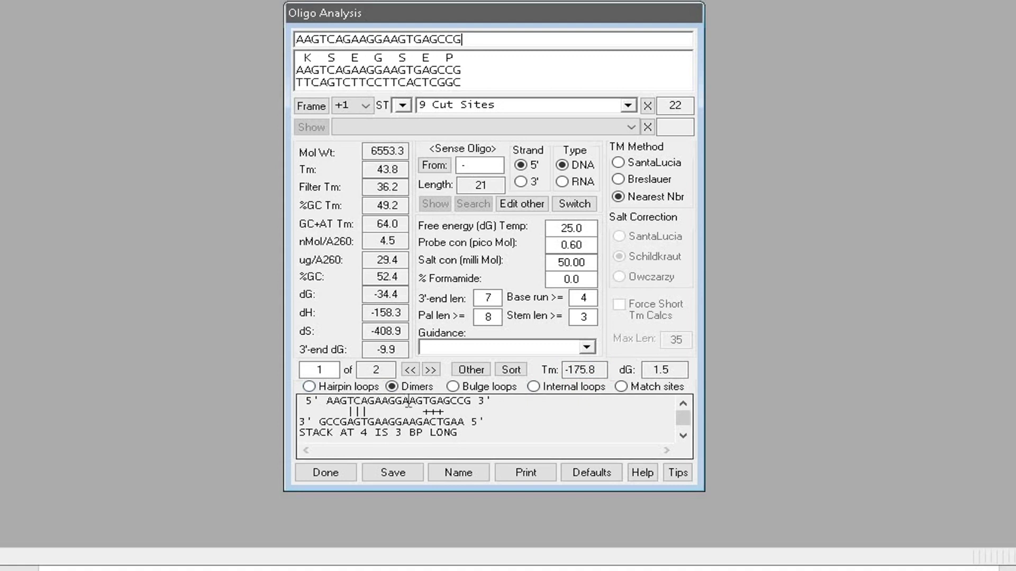
# - Compare both dimers, including the -175.8 Tm, then show bulge loop and match site results
pyautogui.doubleClick(375, 370)
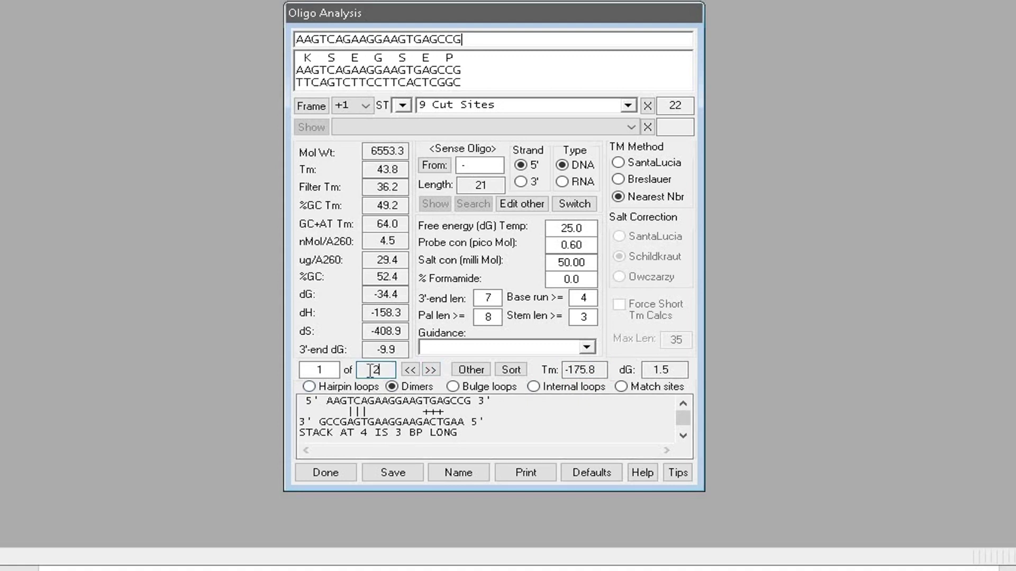
pyautogui.click(432, 371)
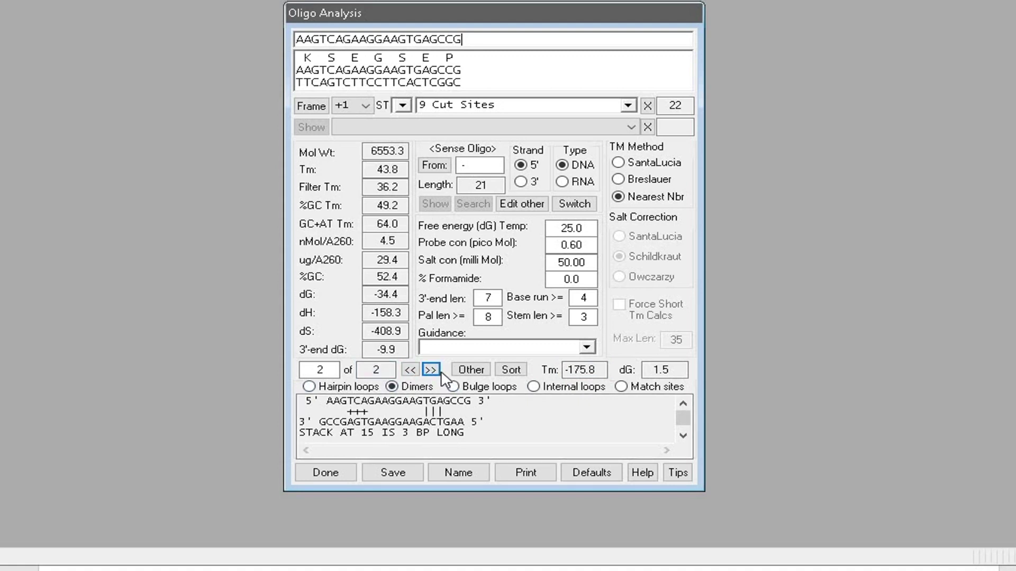
pyautogui.click(430, 370)
pyautogui.moveTo(563, 371); pyautogui.dragTo(603, 373)
pyautogui.click(411, 371)
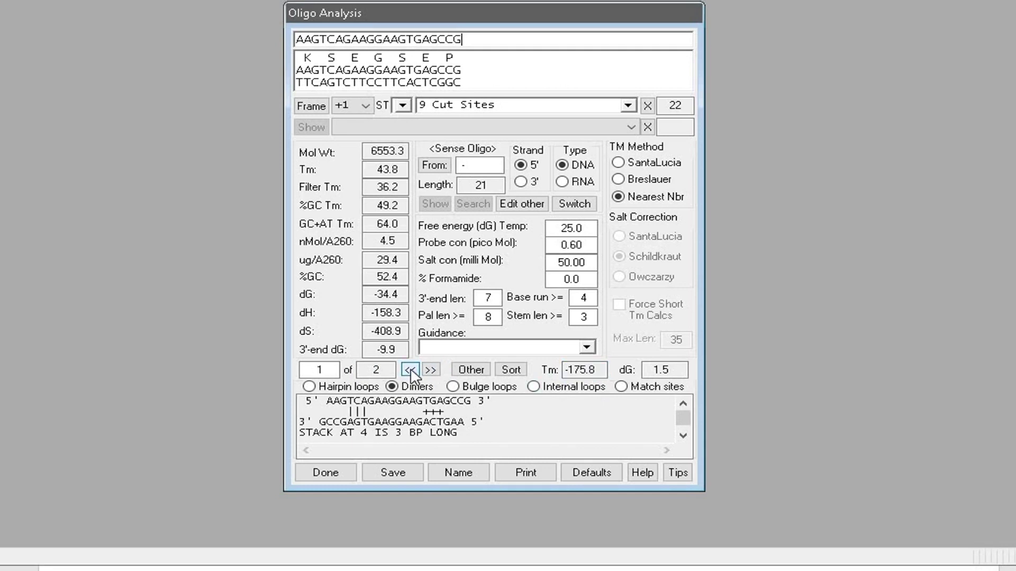
pyautogui.click(474, 387)
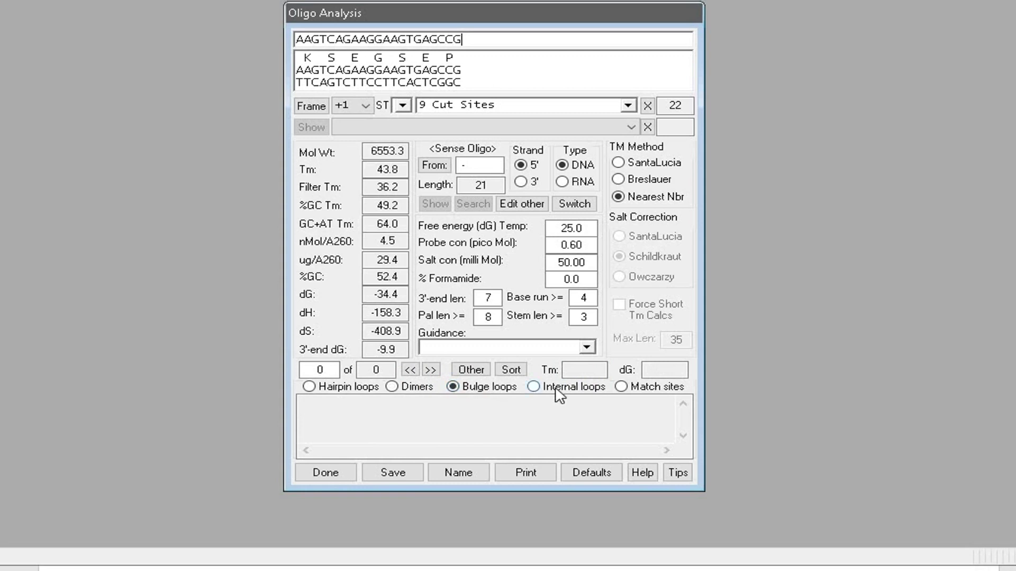
pyautogui.click(622, 387)
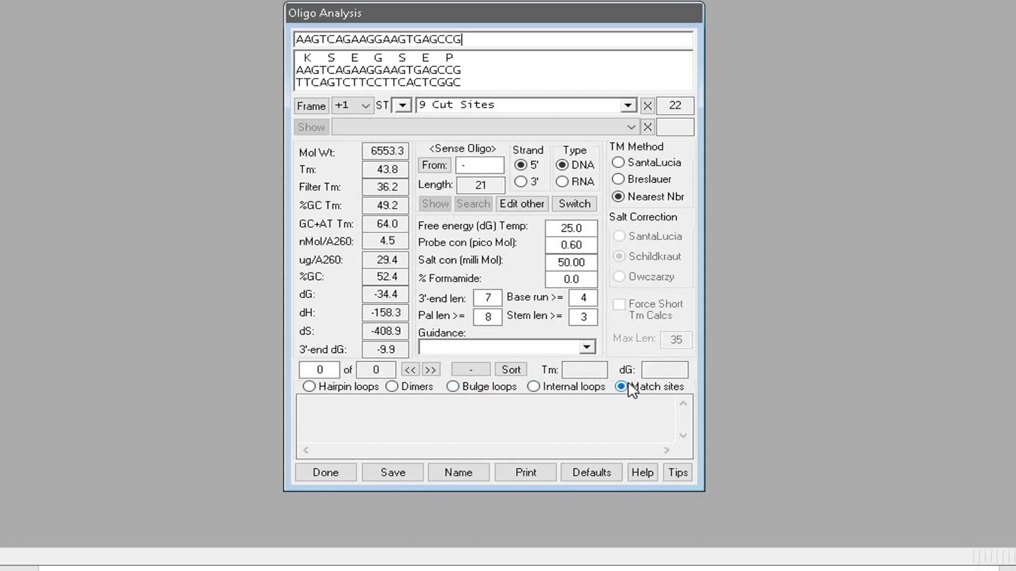